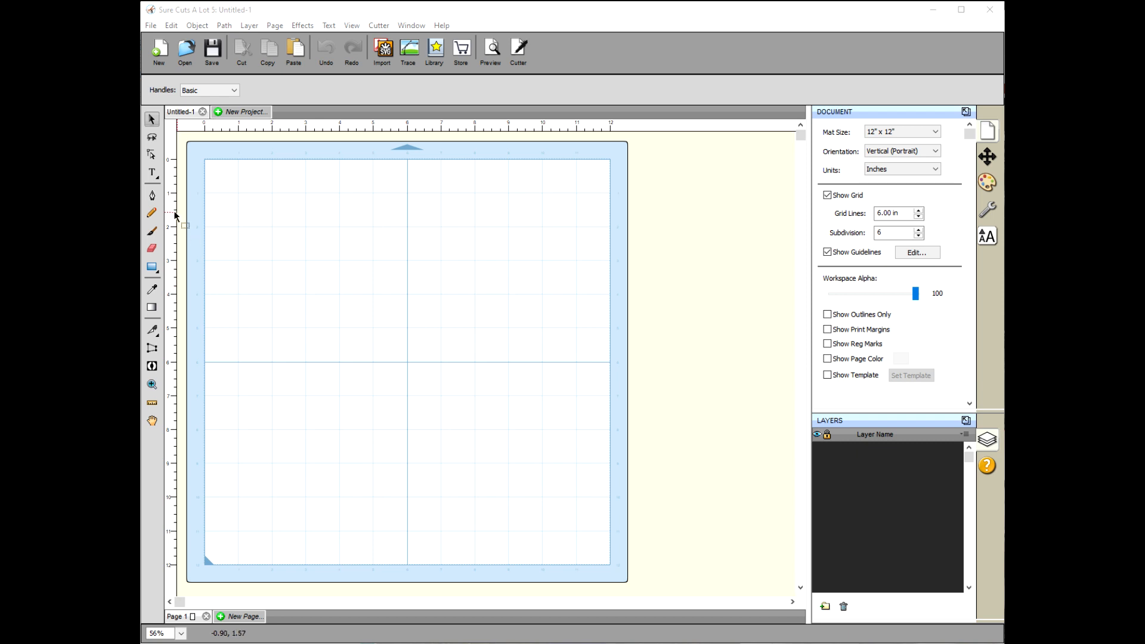
# - Add a text object reading "Welcome" in the upper part of the mat
pyautogui.click(152, 172)
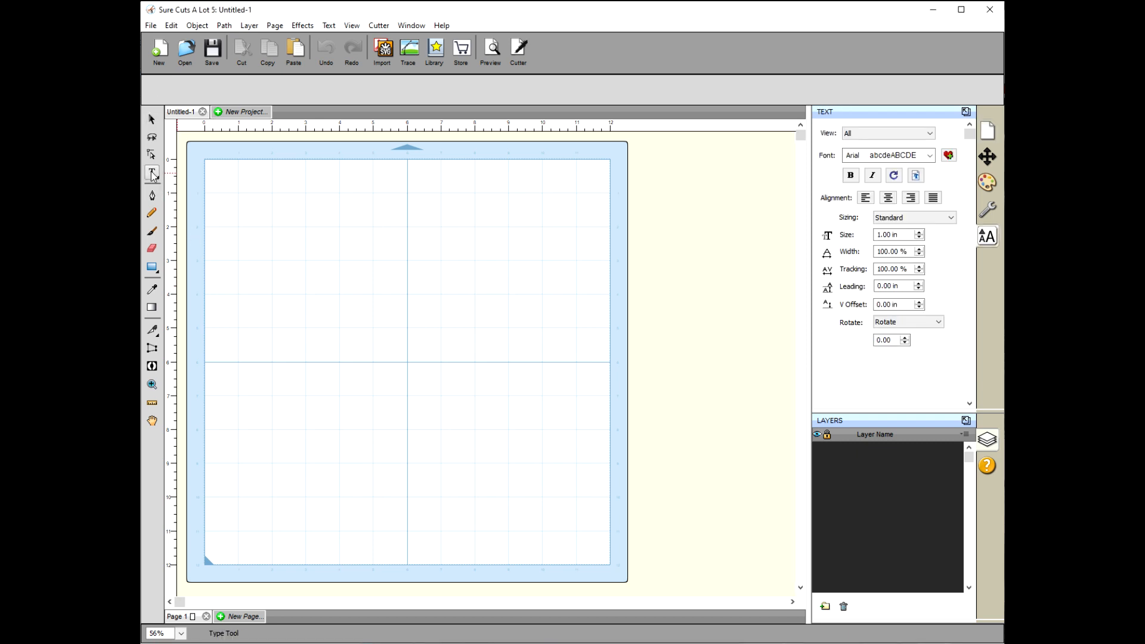
pyautogui.click(302, 262)
pyautogui.write('Welcome')
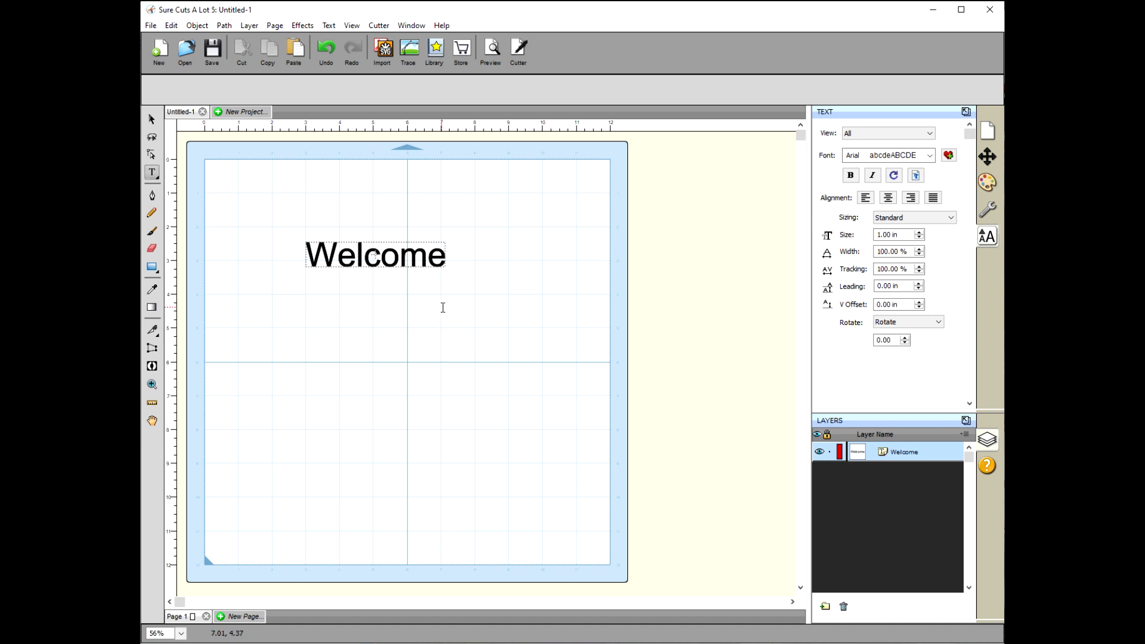
# - Try to apply the Brush Script MT font while the Welcome text is still in editing mode
pyautogui.click(930, 155)
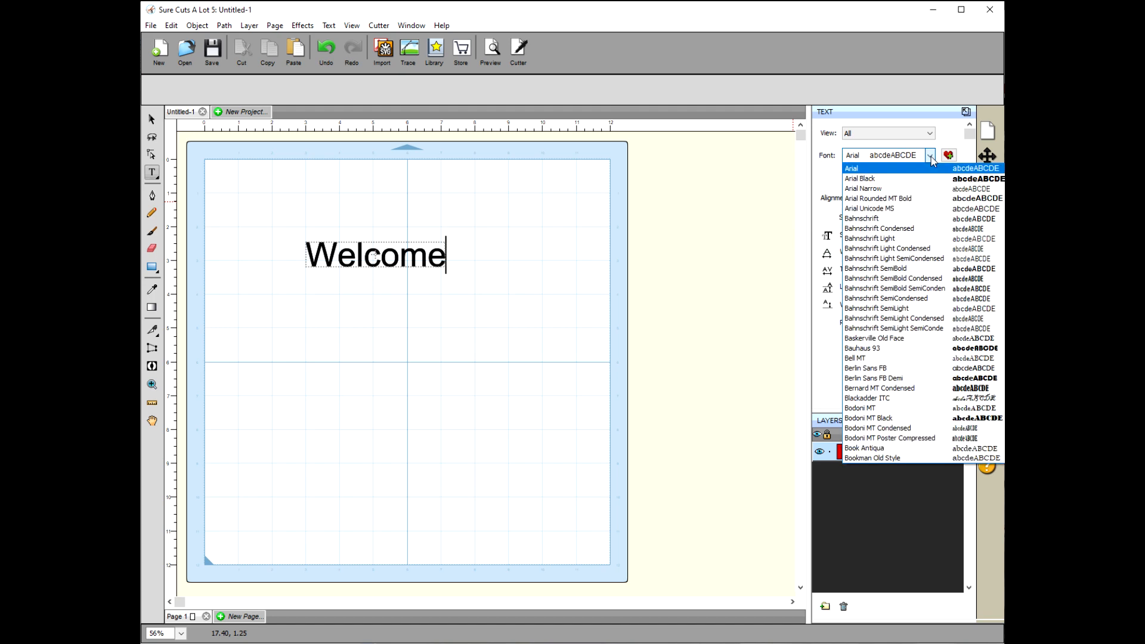
pyautogui.scroll(-3, 924, 356)
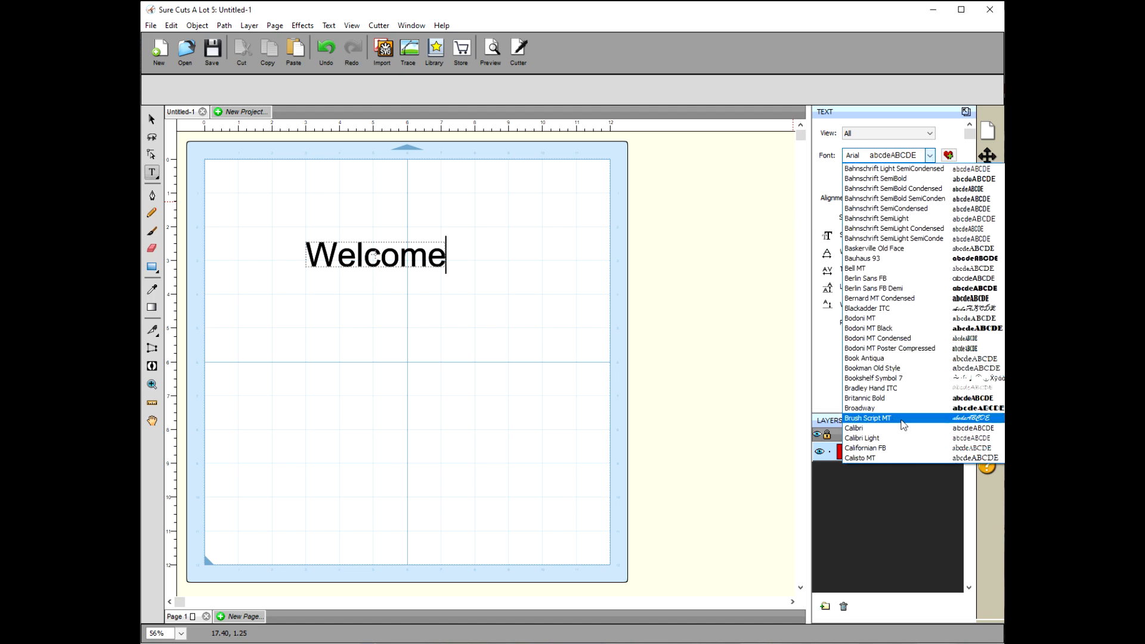
pyautogui.click(876, 420)
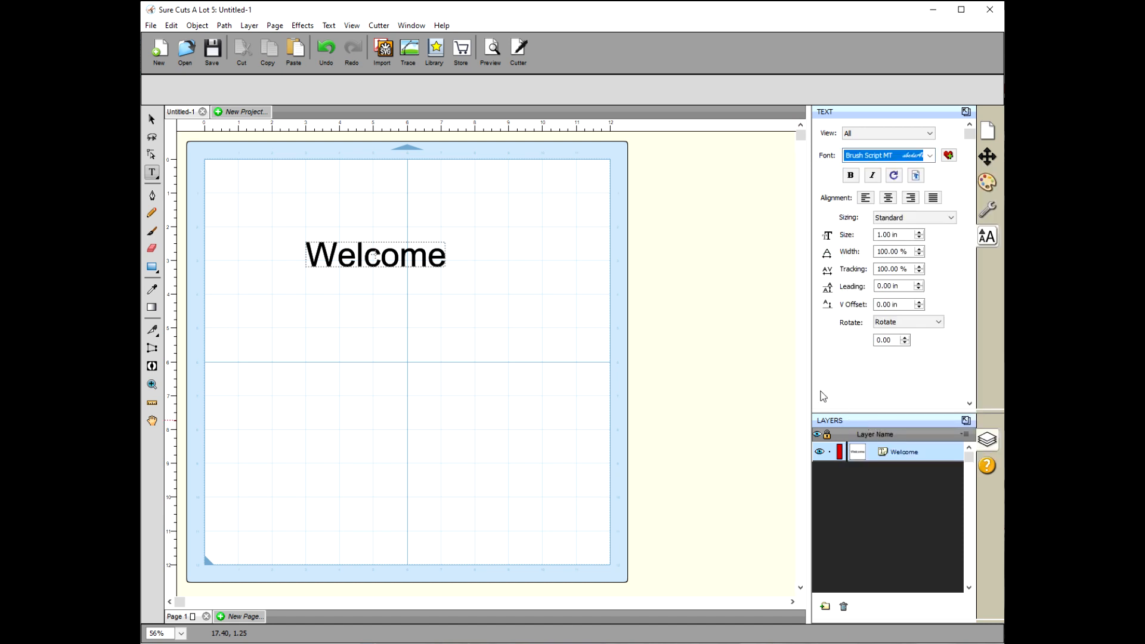
# - Select the Welcome text as an object and set its font to Brush Script MT
pyautogui.click(150, 120)
pyautogui.click(327, 253)
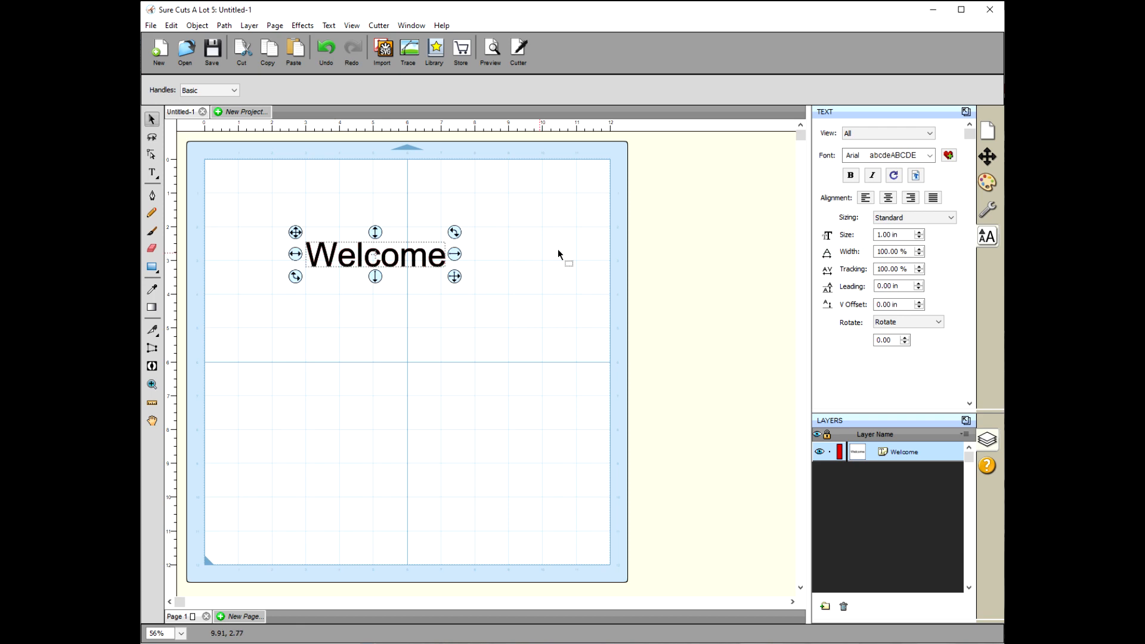
pyautogui.click(929, 155)
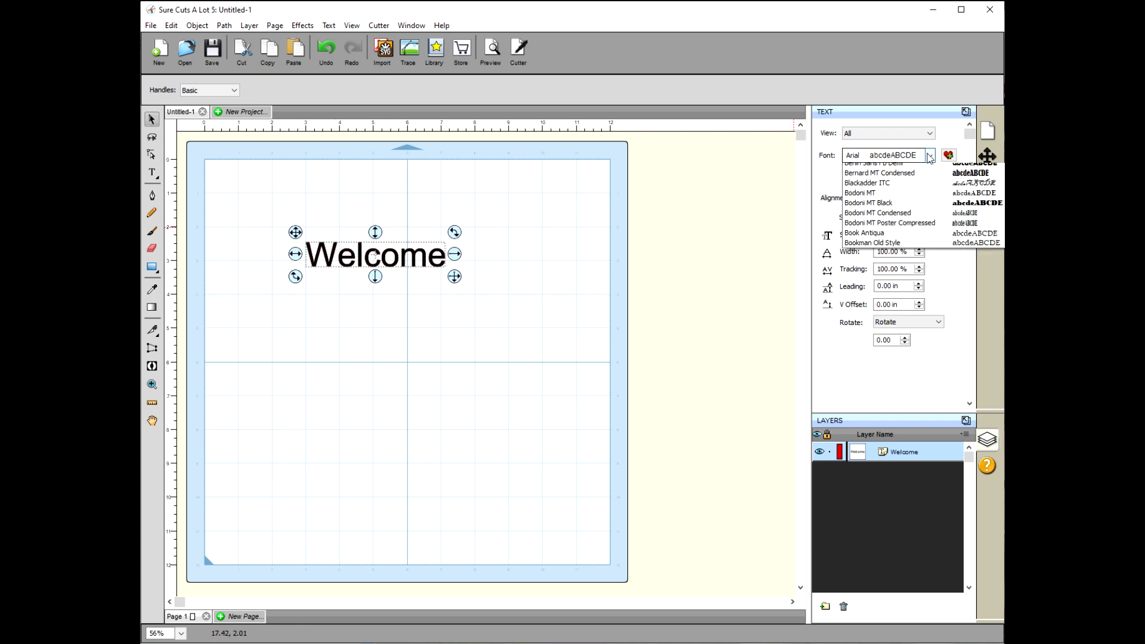
pyautogui.scroll(-6, 900, 299)
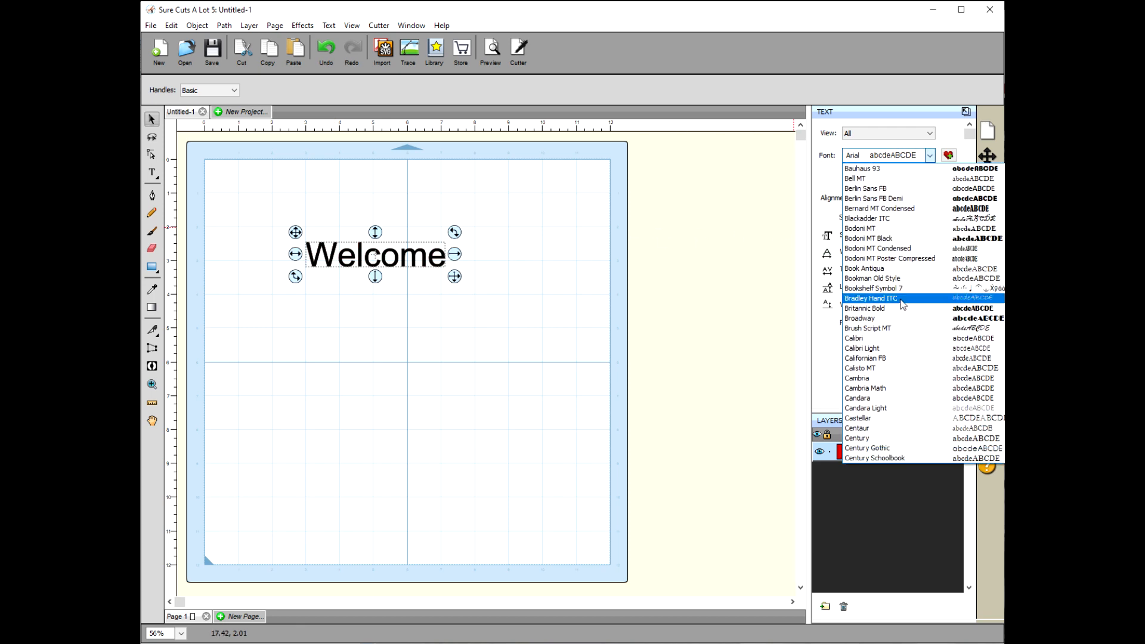
pyautogui.click(885, 328)
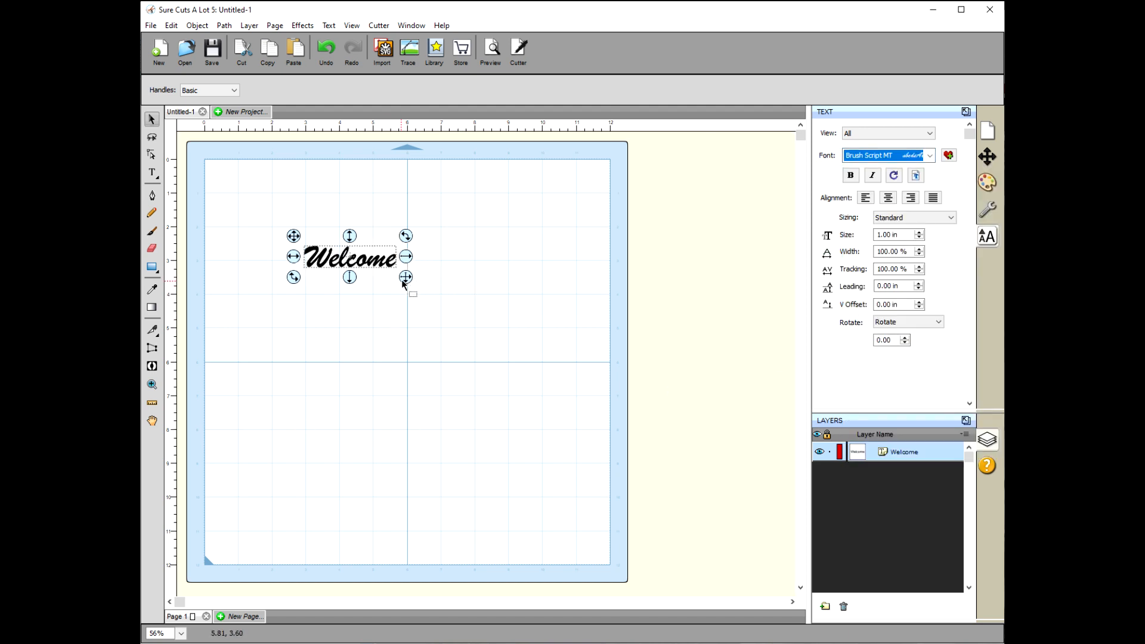
# - Enlarge the Welcome text proportionally to about 7.5 in wide and shift it about 1 in left to centre it roughly on the mat
pyautogui.moveTo(406, 278); pyautogui.dragTo(570, 402)
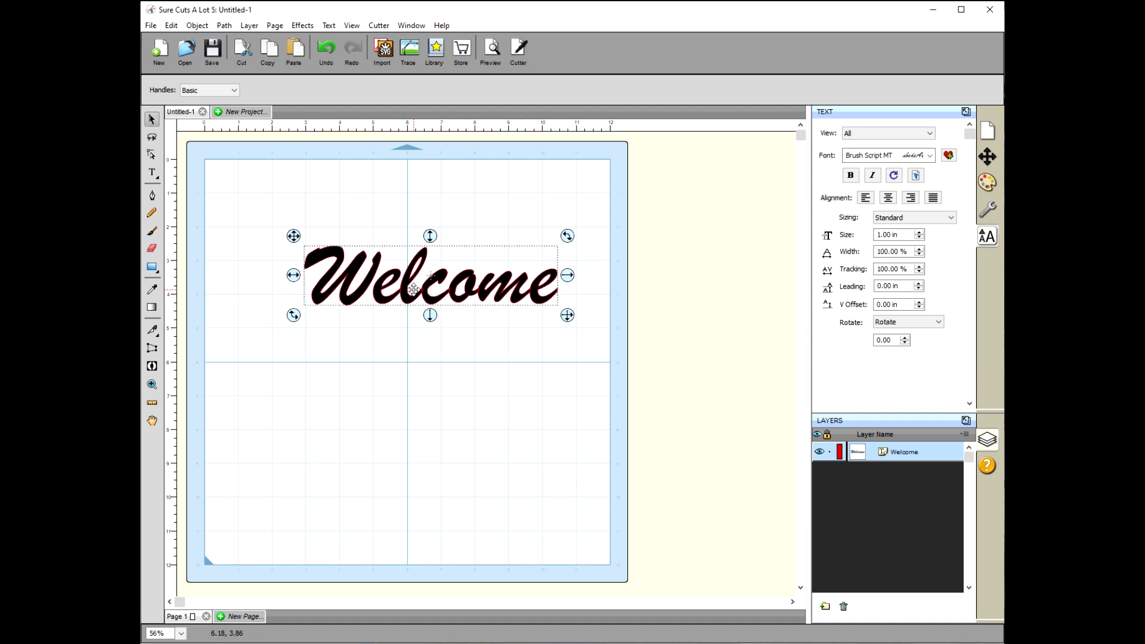
pyautogui.moveTo(406, 291); pyautogui.dragTo(369, 295)
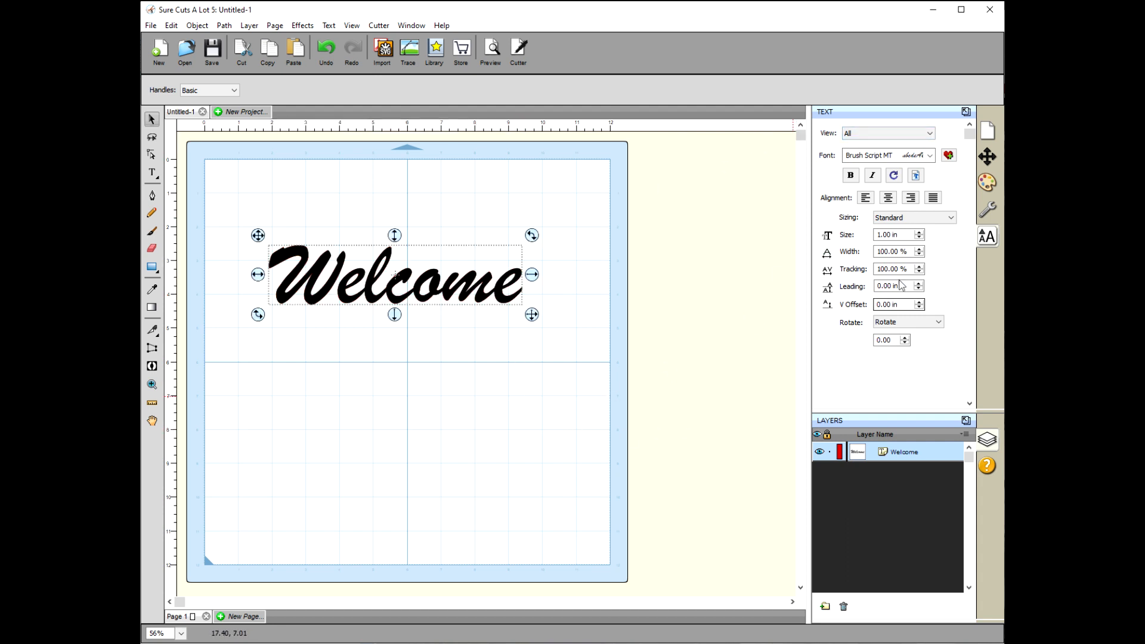
# - Set the Welcome text's fill to None so only the letter outlines are drawn
pyautogui.click(987, 183)
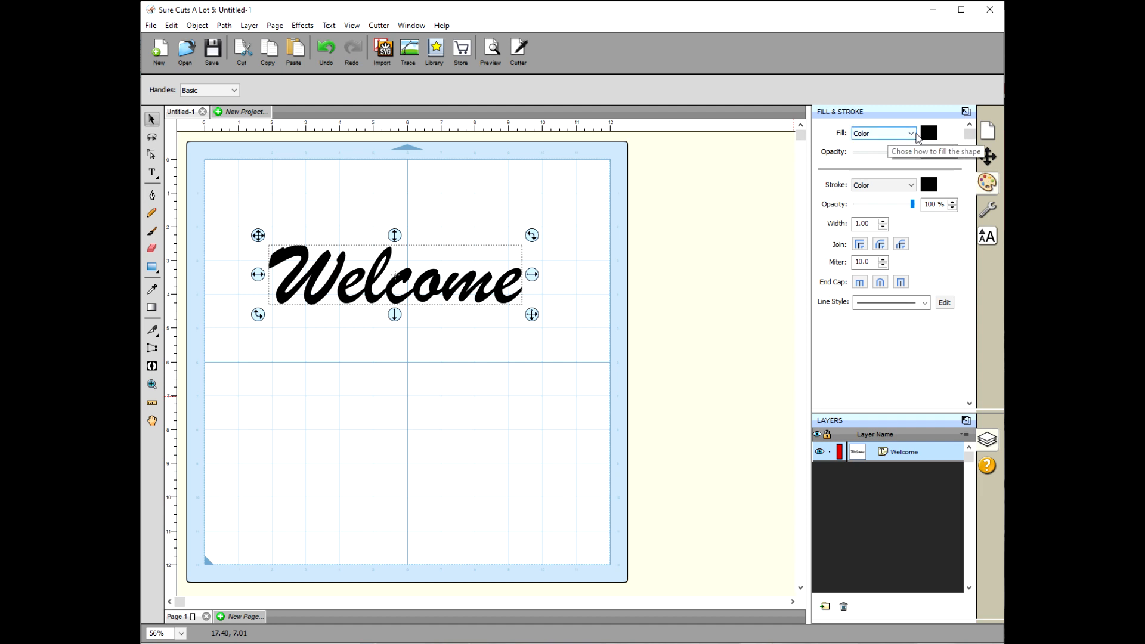
pyautogui.click(907, 133)
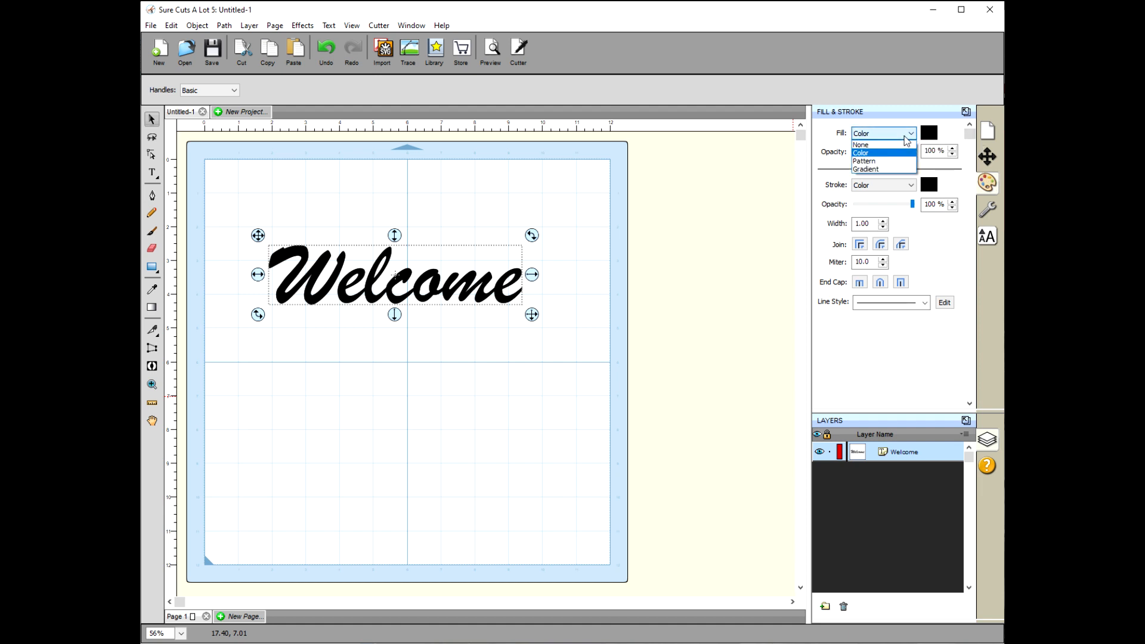
pyautogui.click(871, 145)
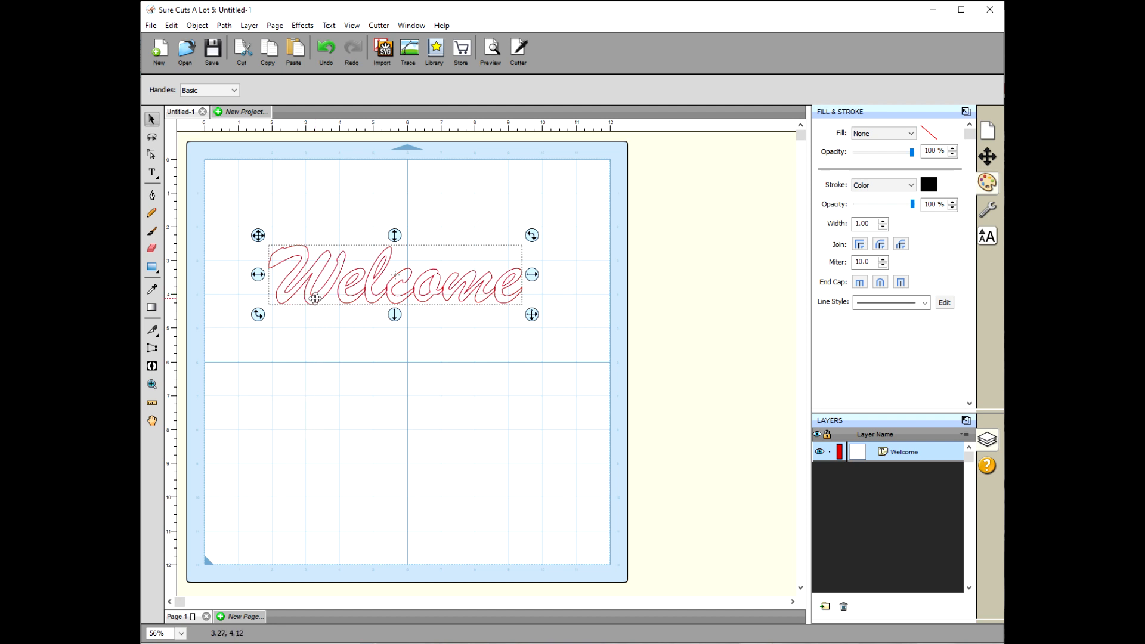
# - Ungroup the Welcome text and move the letter W about 0.2 in to the right so it overlaps the e
pyautogui.rightClick(315, 298)
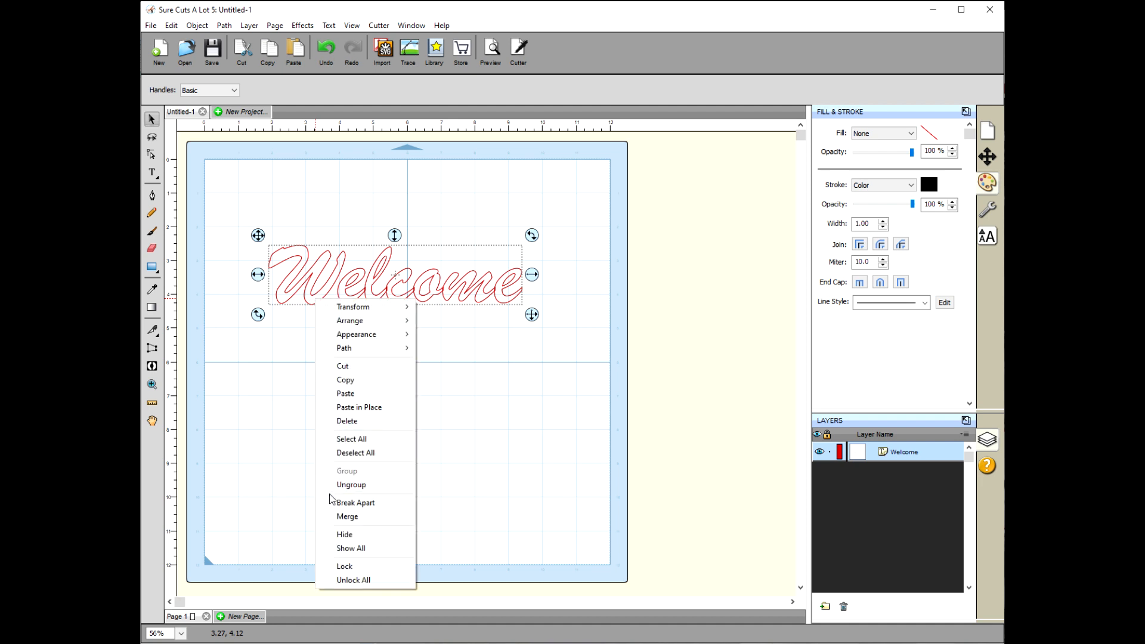
pyautogui.click(350, 484)
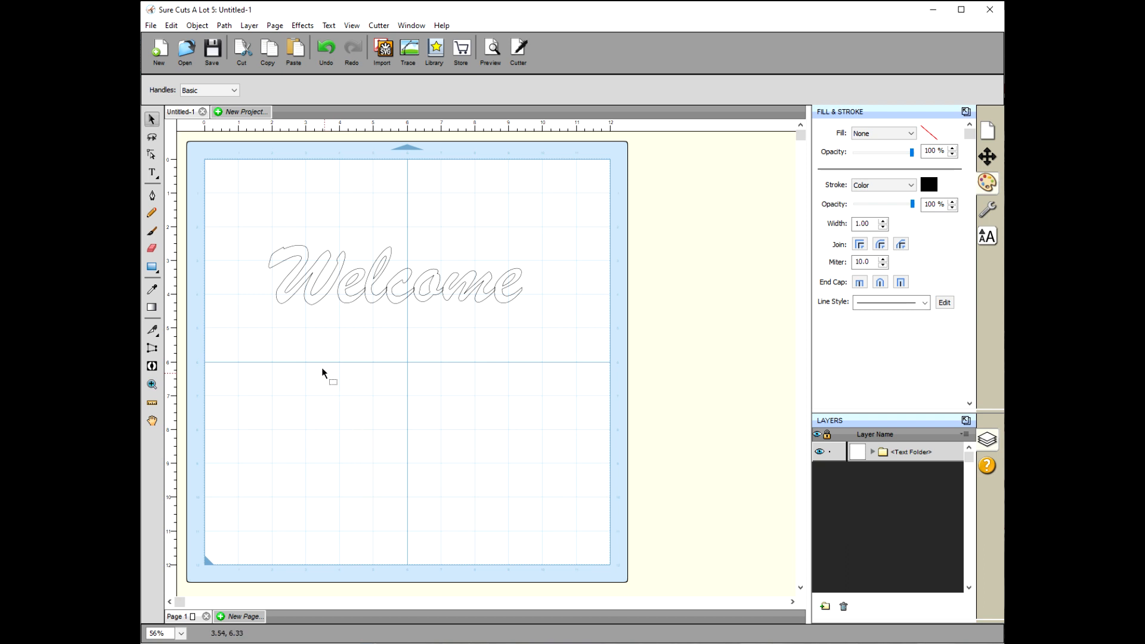
pyautogui.click(316, 298)
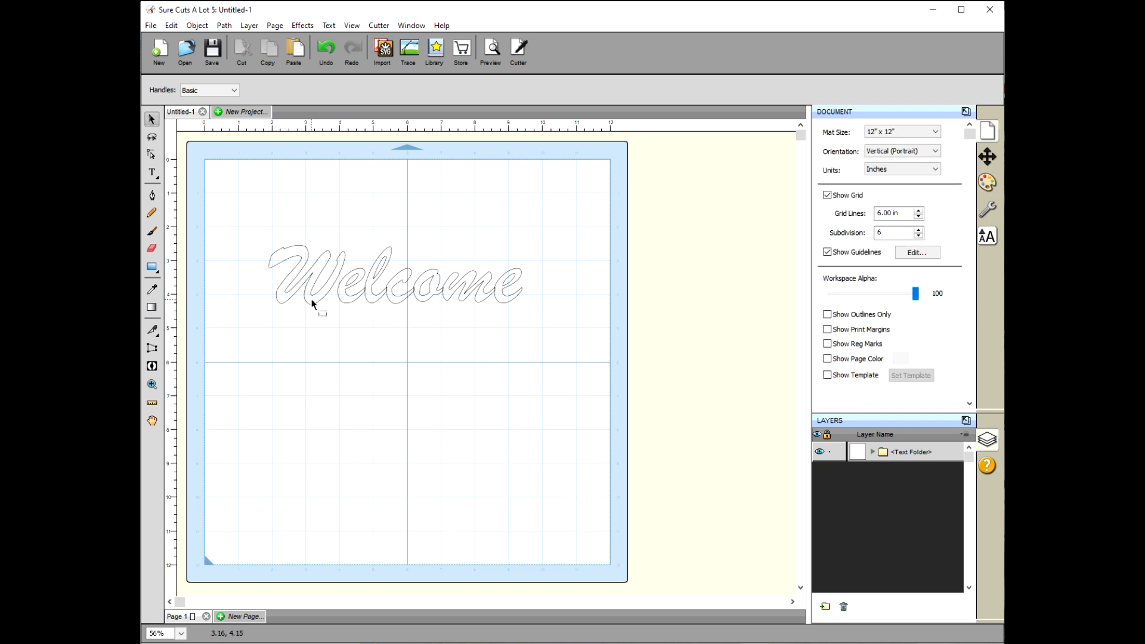
pyautogui.click(153, 119)
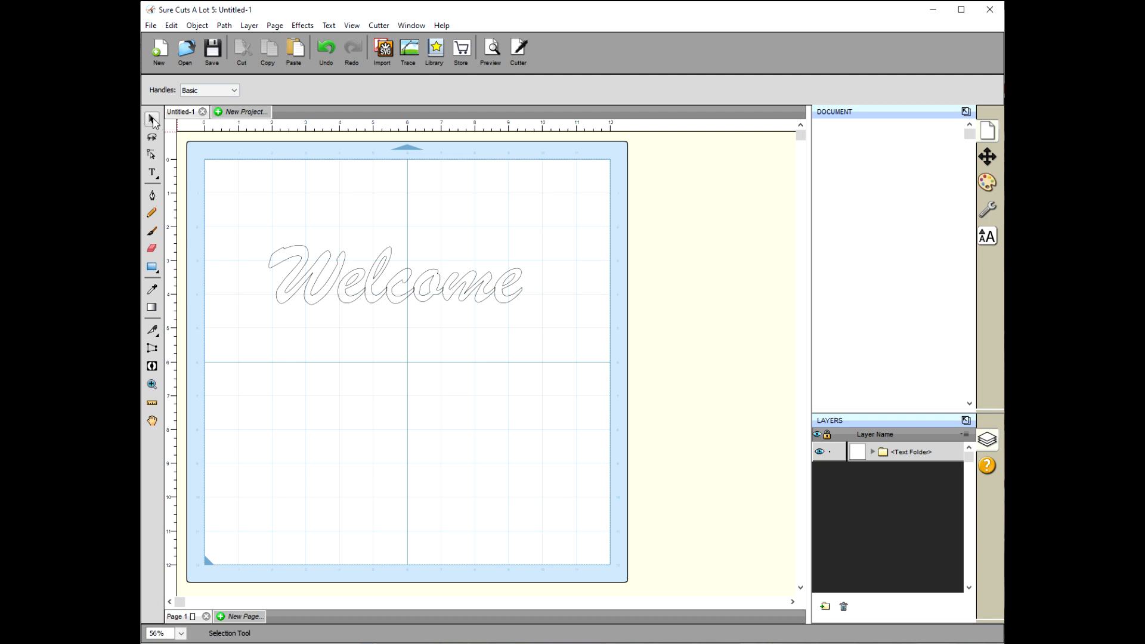
pyautogui.moveTo(269, 232); pyautogui.dragTo(341, 335)
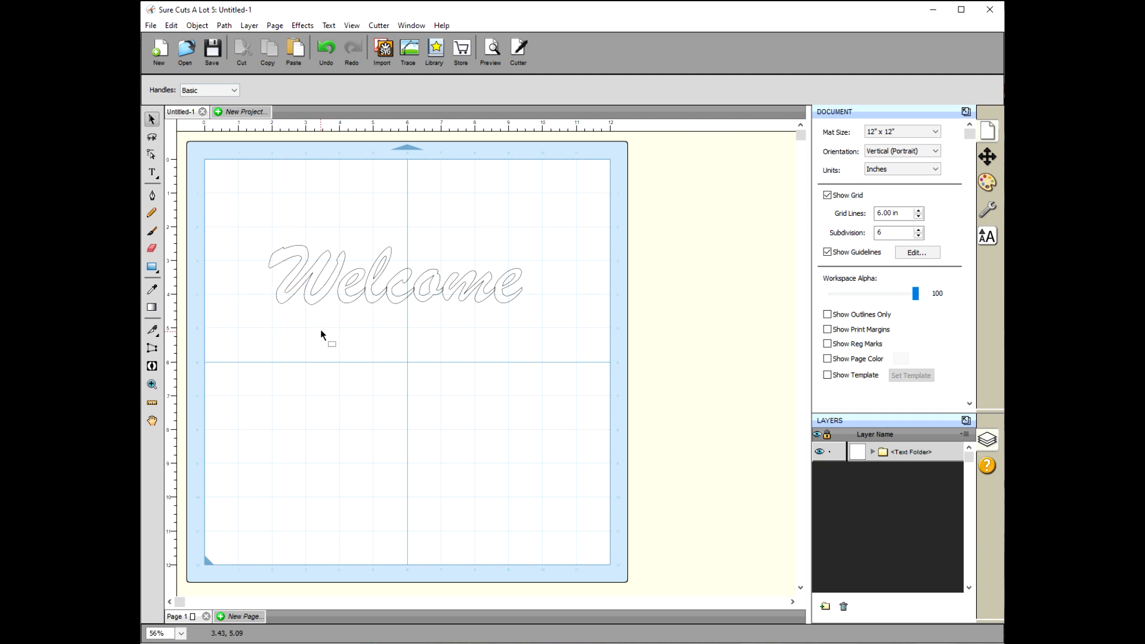
pyautogui.click(311, 298)
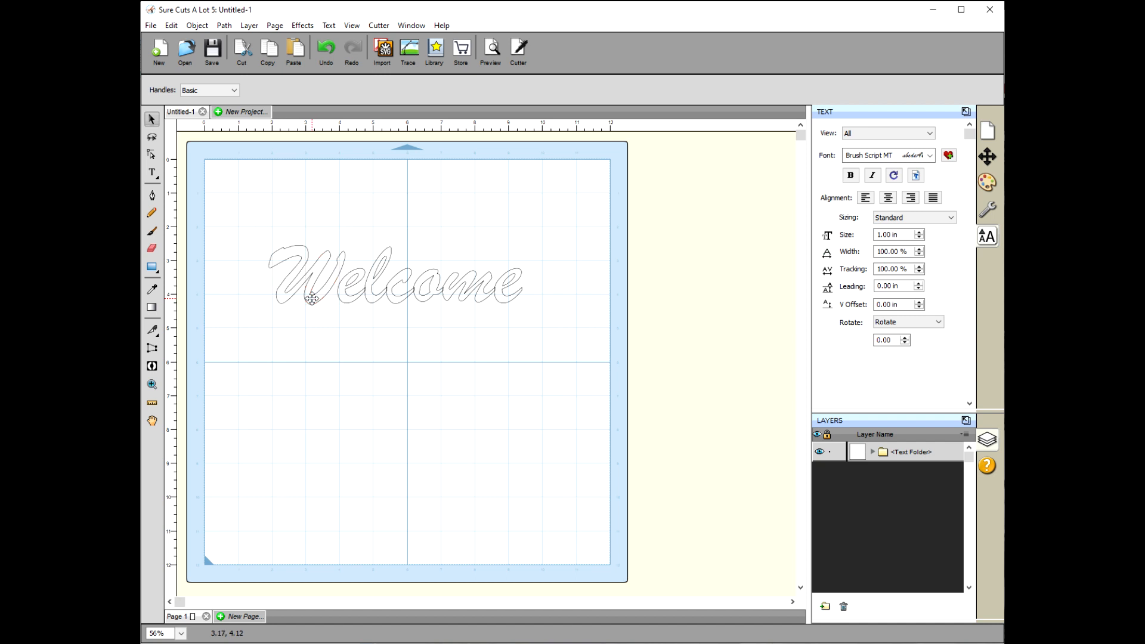
pyautogui.moveTo(311, 299); pyautogui.dragTo(319, 295)
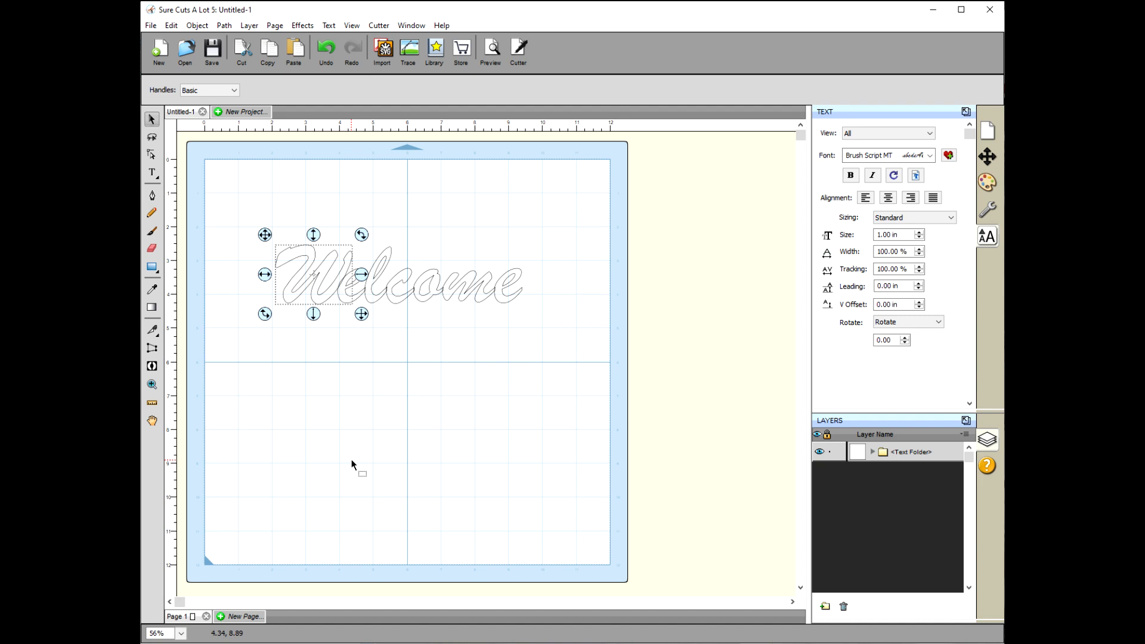
pyautogui.click(375, 490)
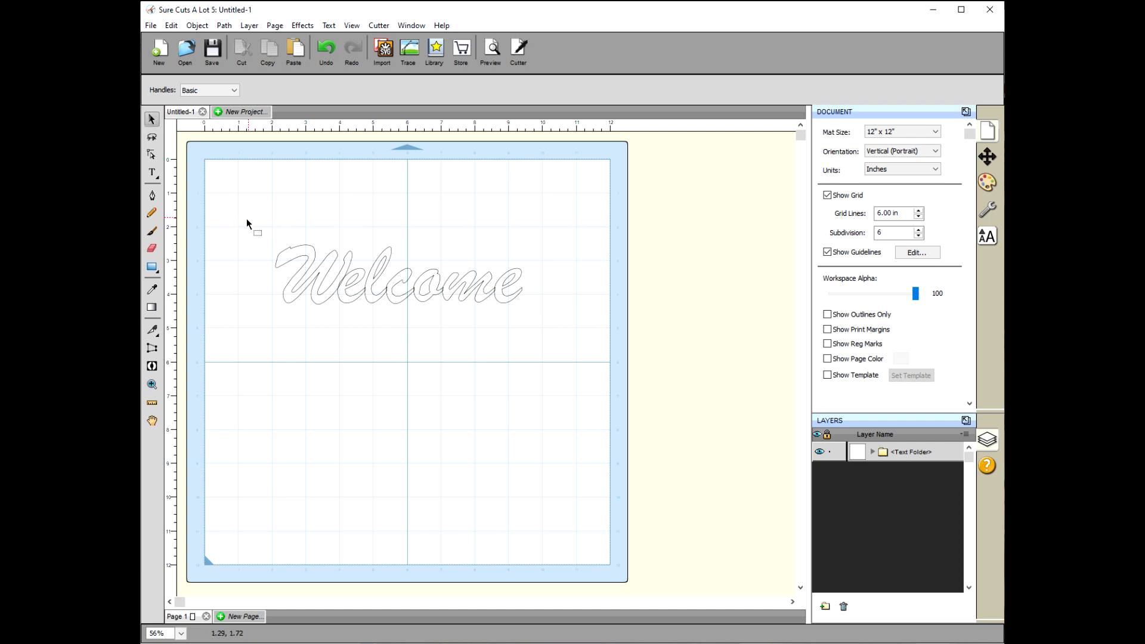
# - Select all the letters of Welcome and weld them into one shape with the Union path operation
pyautogui.moveTo(260, 228); pyautogui.dragTo(536, 337)
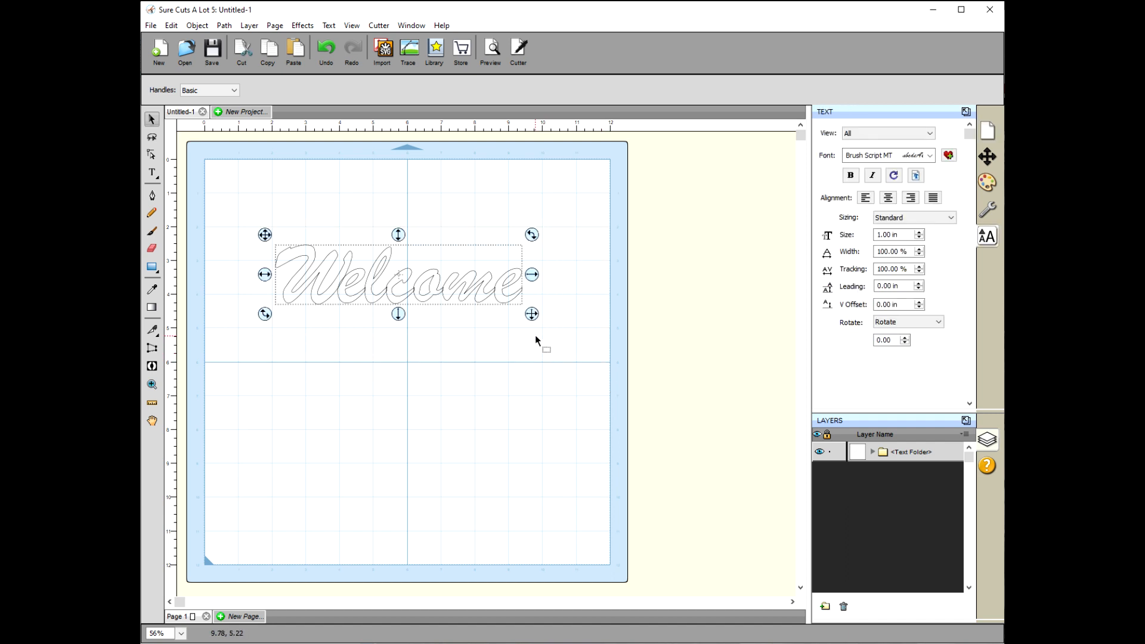
pyautogui.rightClick(370, 295)
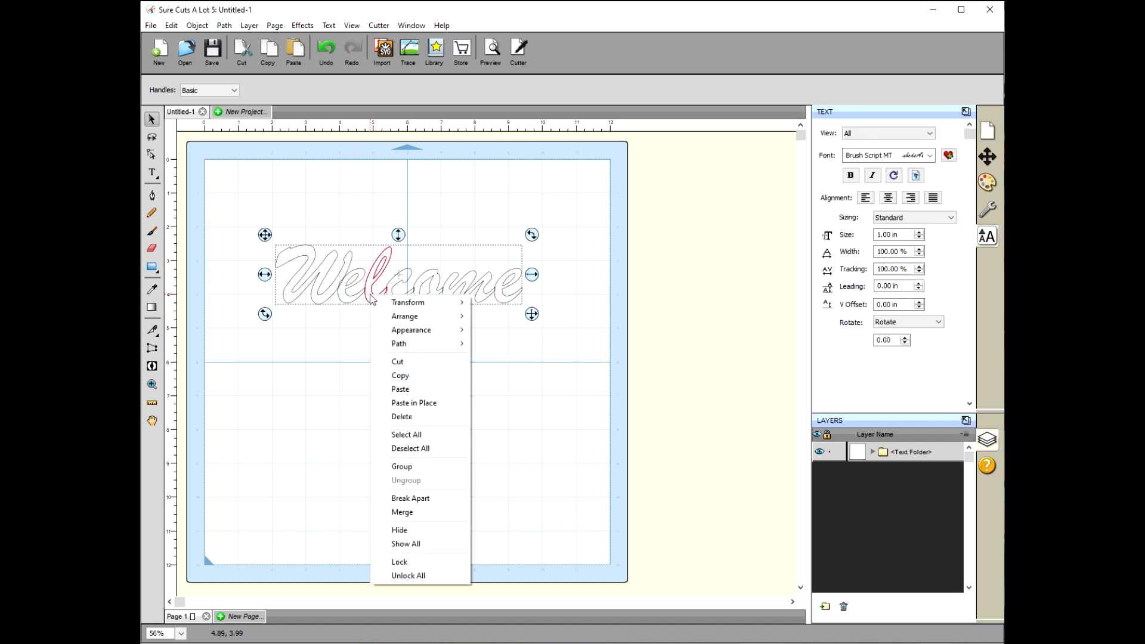
pyautogui.moveTo(403, 346)
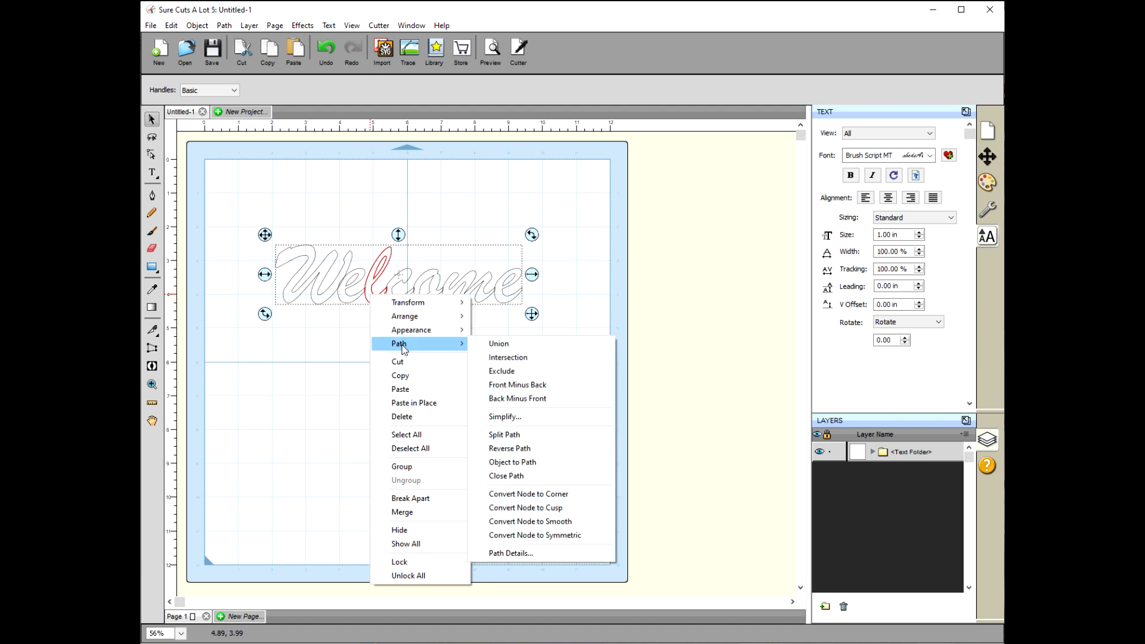
pyautogui.click(516, 347)
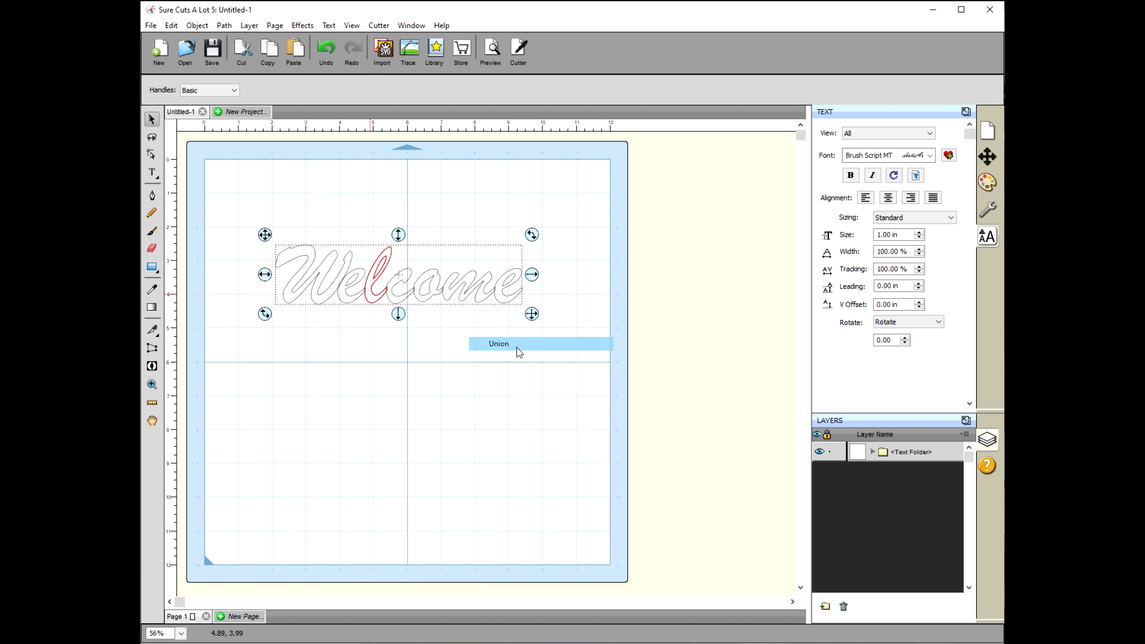
pyautogui.click(410, 369)
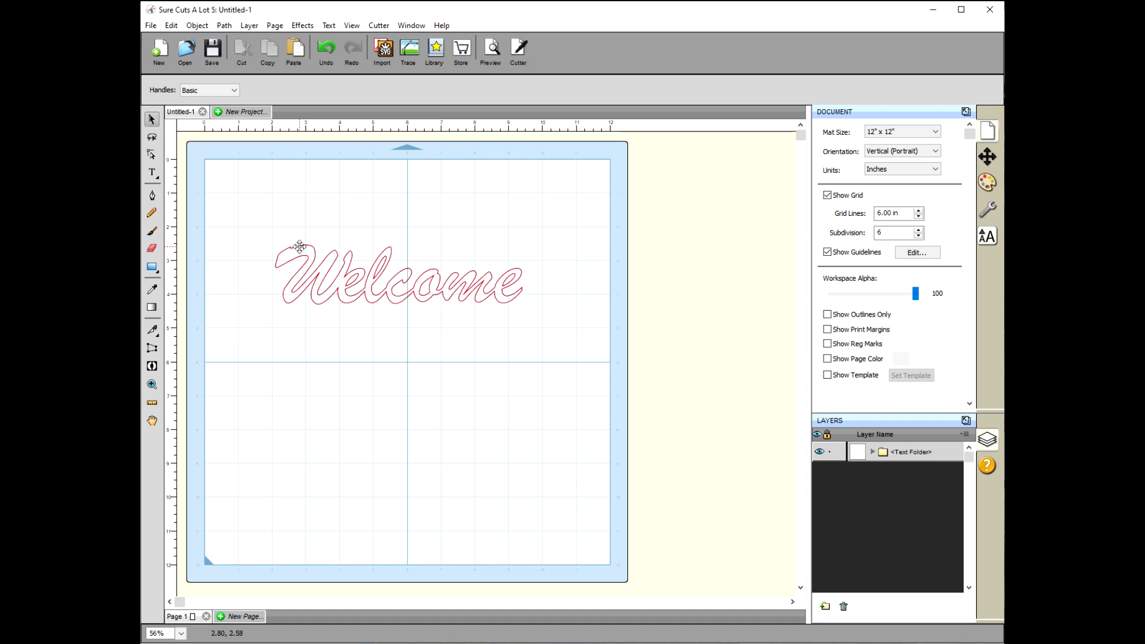
# - Select the whole welded word and set its fill to Color in black
pyautogui.moveTo(258, 228); pyautogui.dragTo(563, 389)
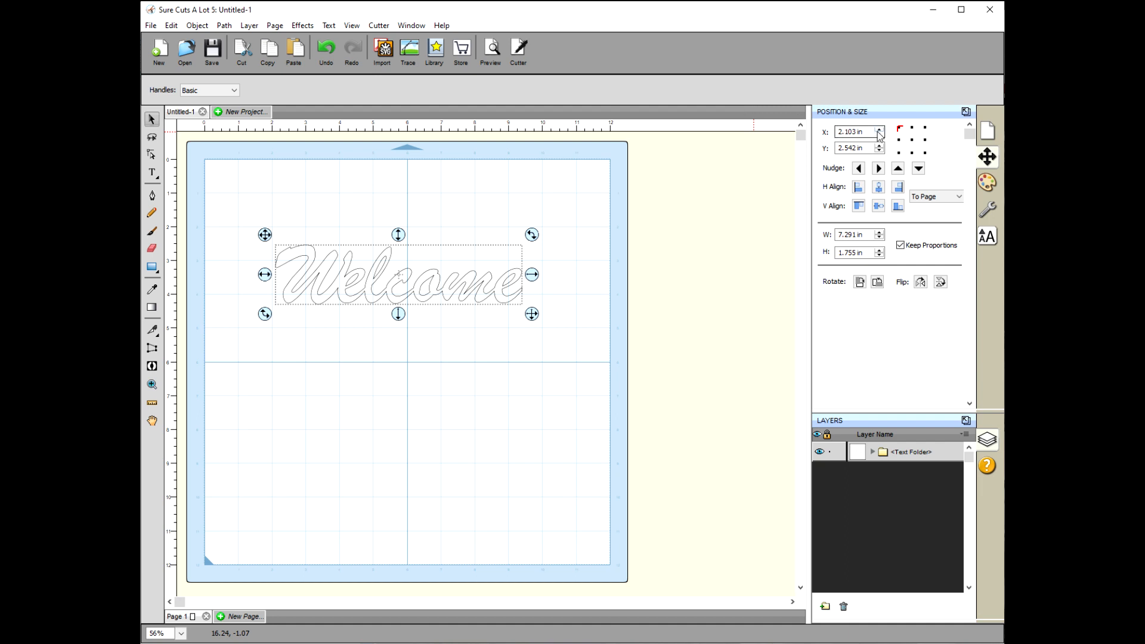
pyautogui.click(987, 185)
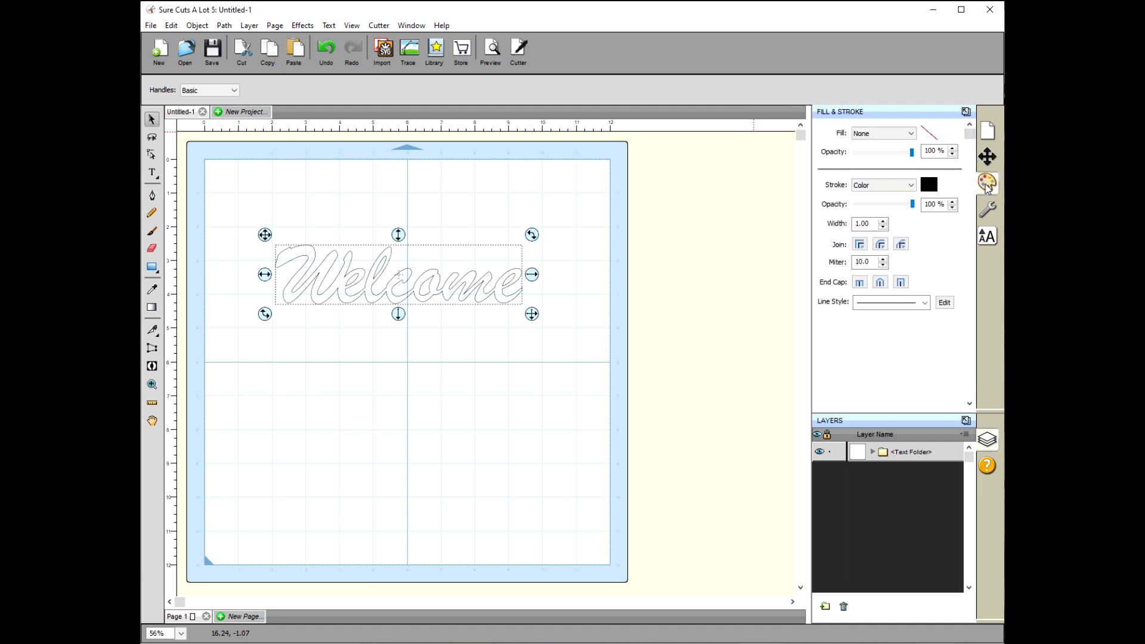
pyautogui.click(910, 133)
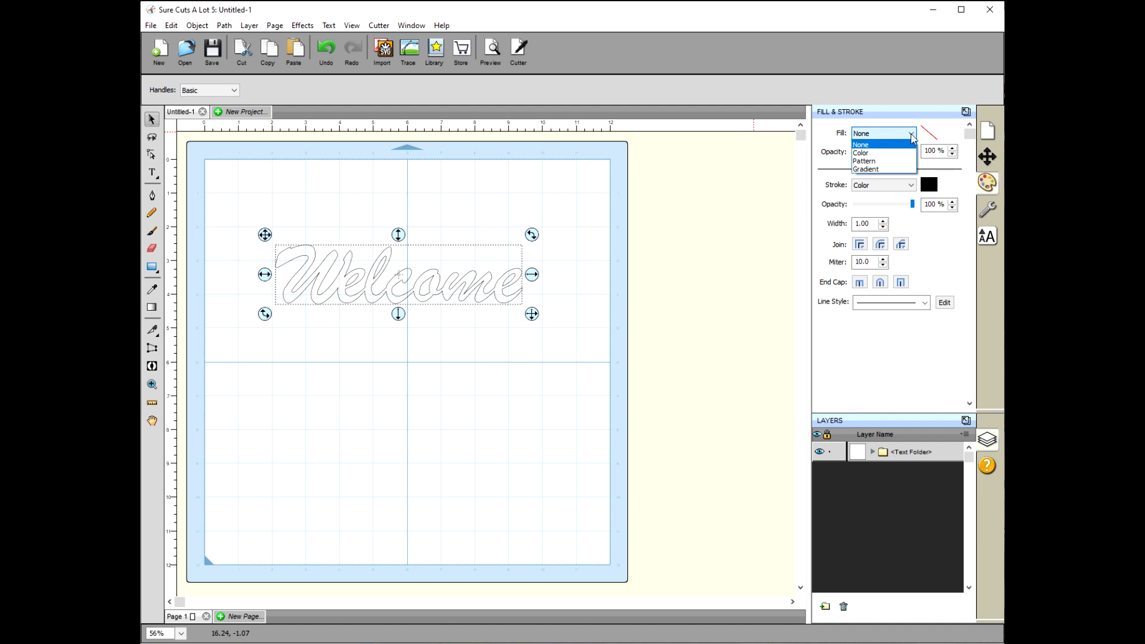
pyautogui.click(868, 153)
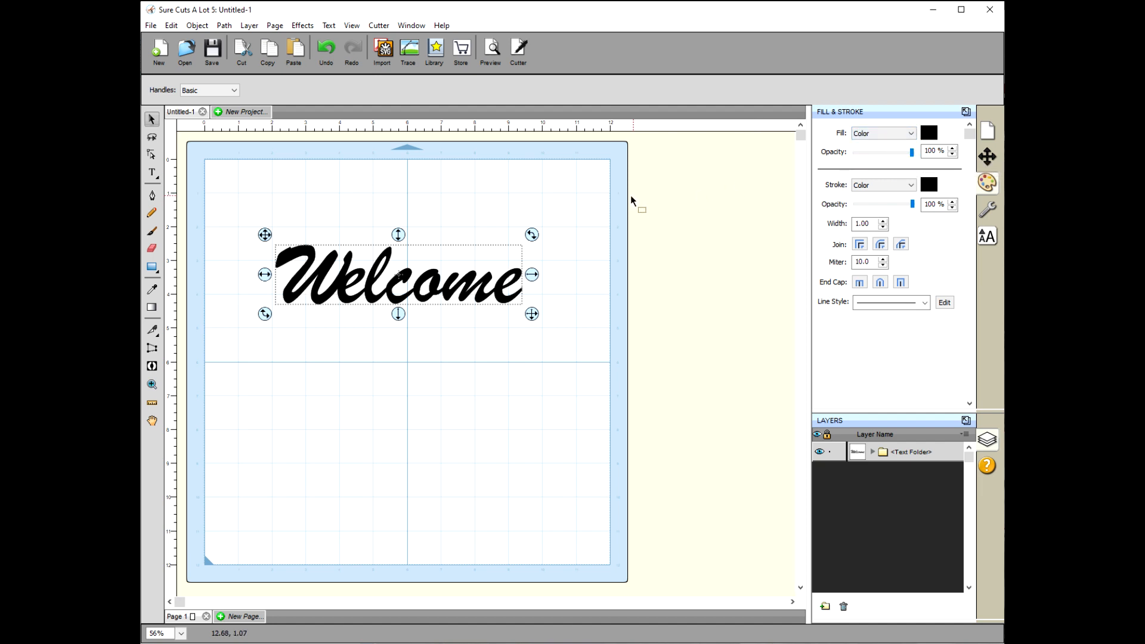
pyautogui.click(599, 206)
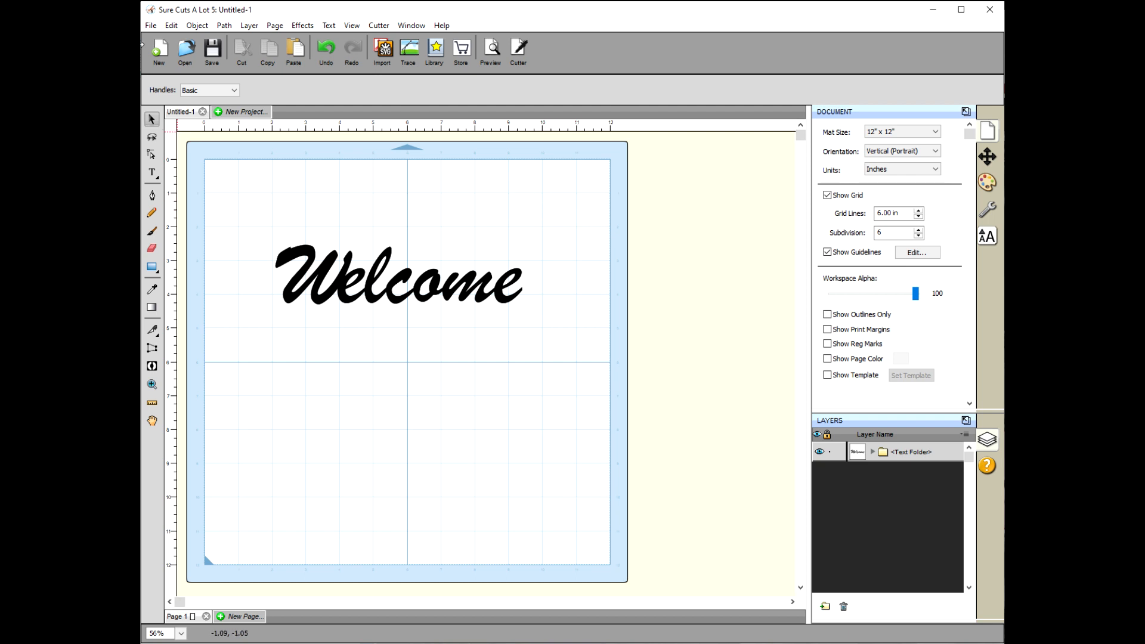
# - Start exporting the design in SVG format to the Documents folder with the file name Welcome.svg
pyautogui.click(148, 27)
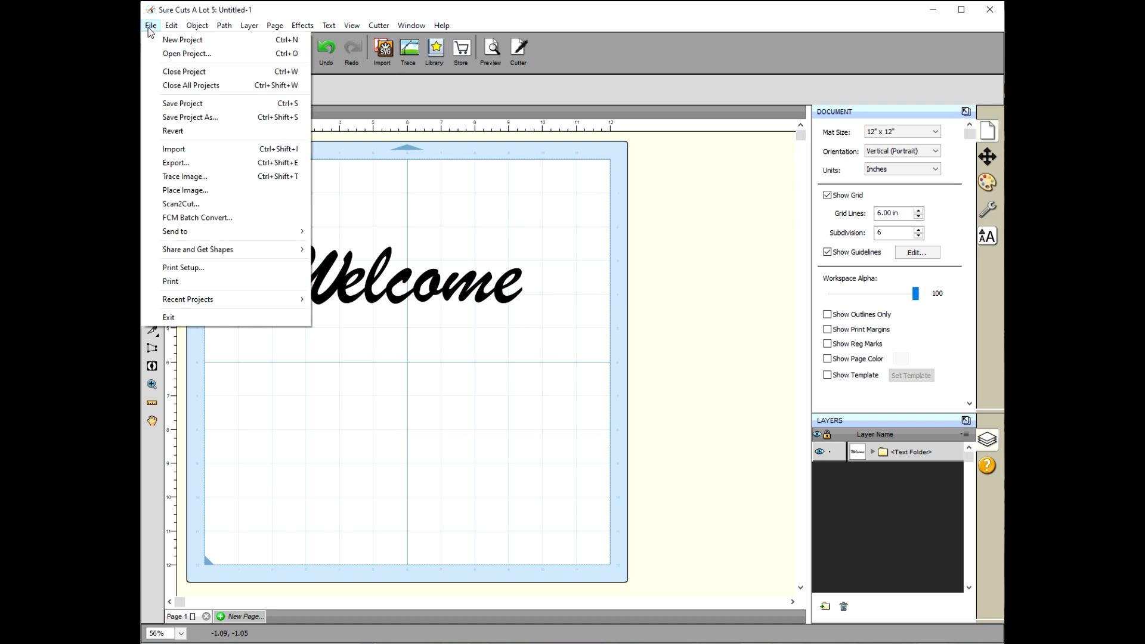
pyautogui.click(170, 162)
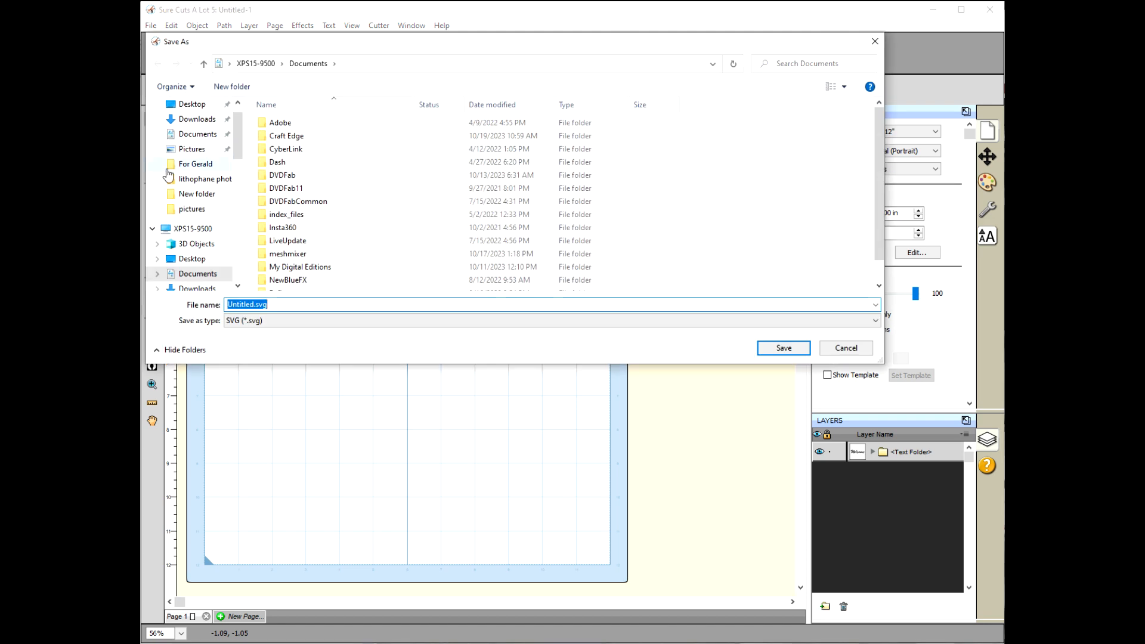
pyautogui.click(315, 326)
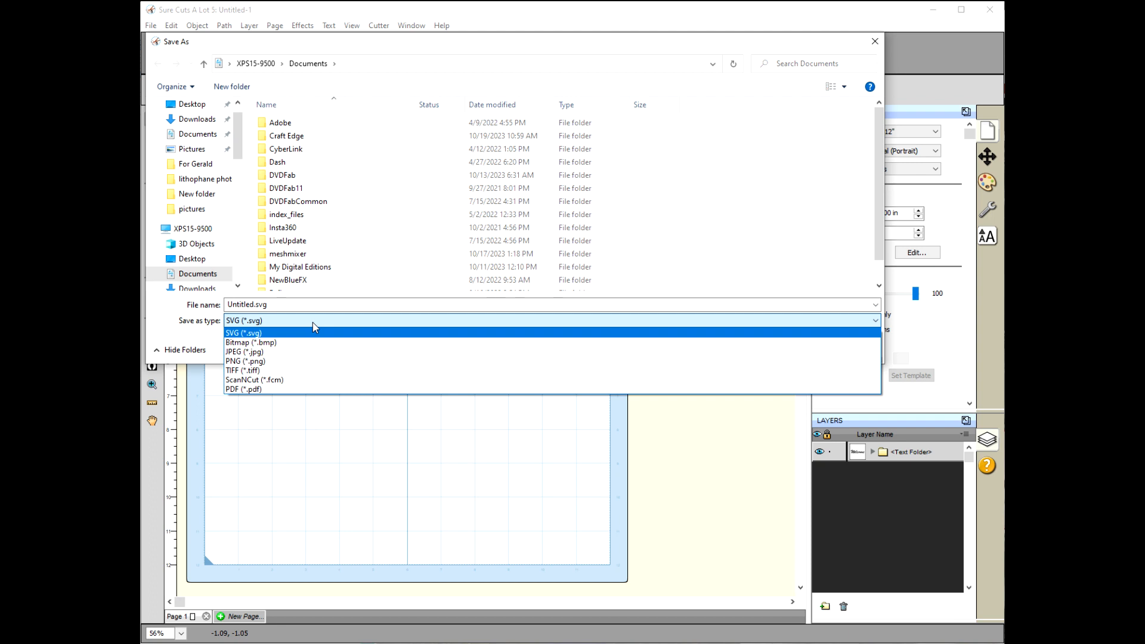
pyautogui.click(312, 322)
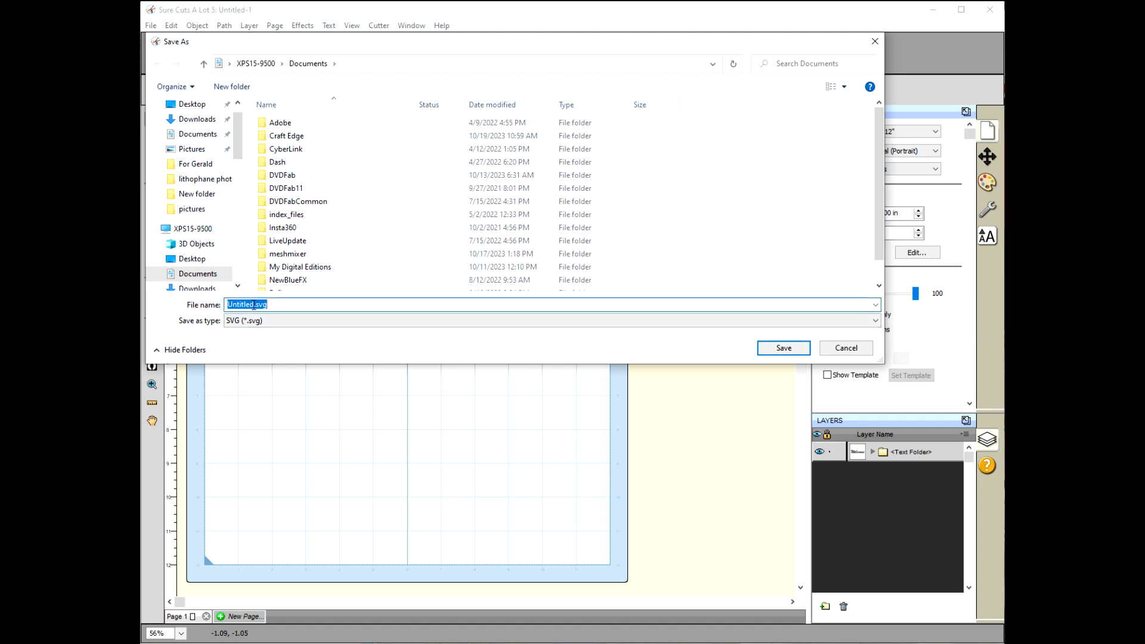
pyautogui.doubleClick(248, 305)
pyautogui.write('Welcome')
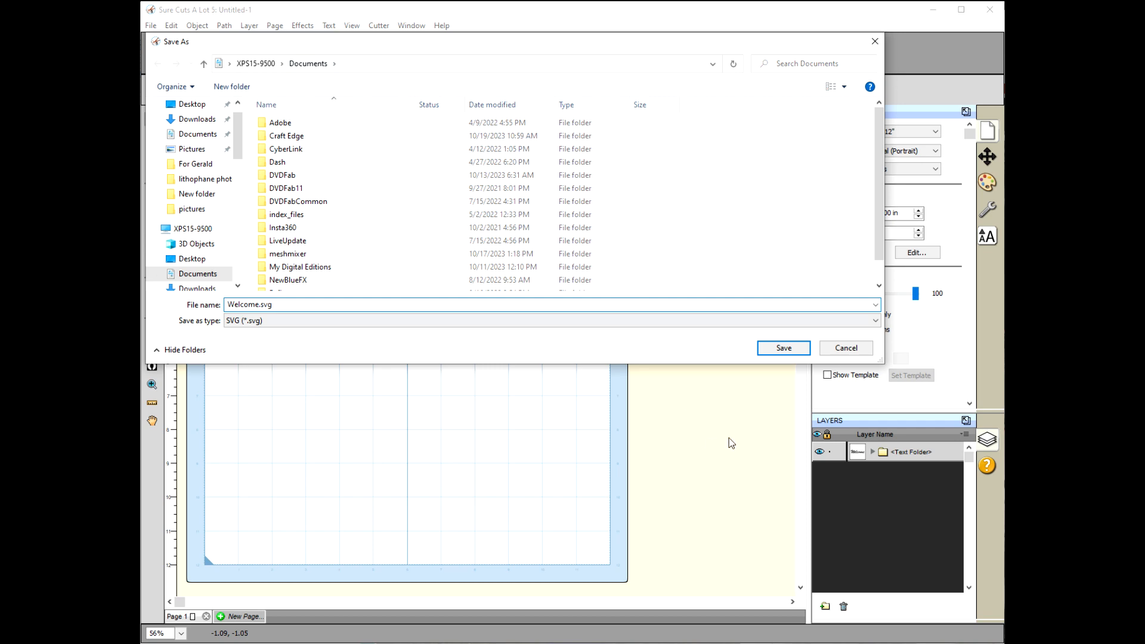
pyautogui.click(784, 348)
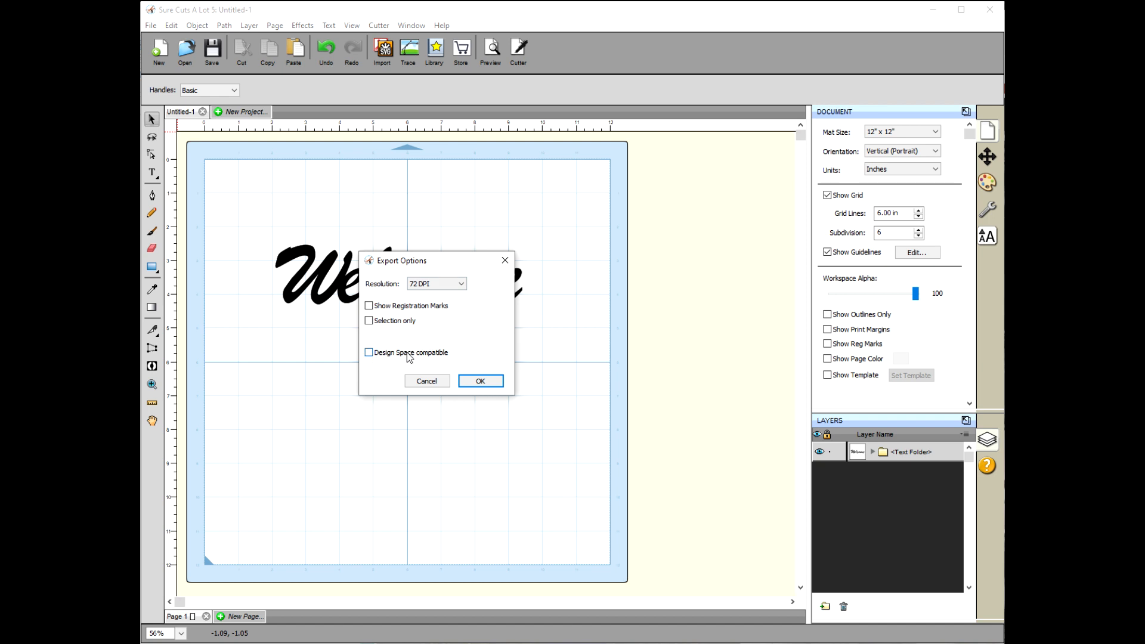
# - Complete the SVG export at 72 DPI, toggling Design Space compatible on and back off
pyautogui.click(370, 357)
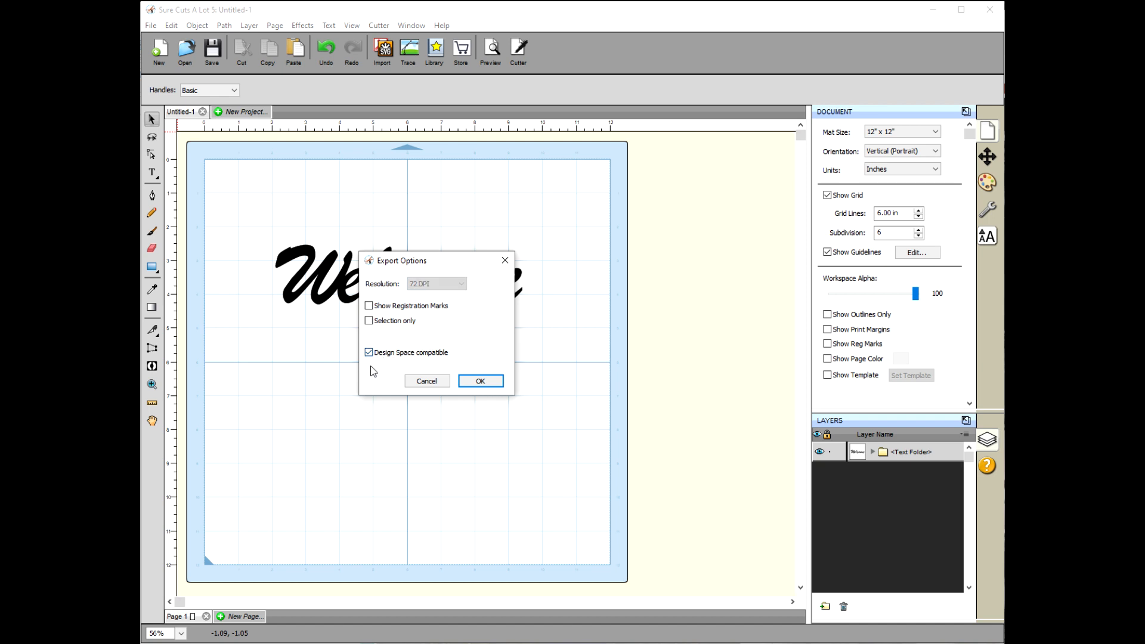
pyautogui.click(371, 353)
pyautogui.click(480, 380)
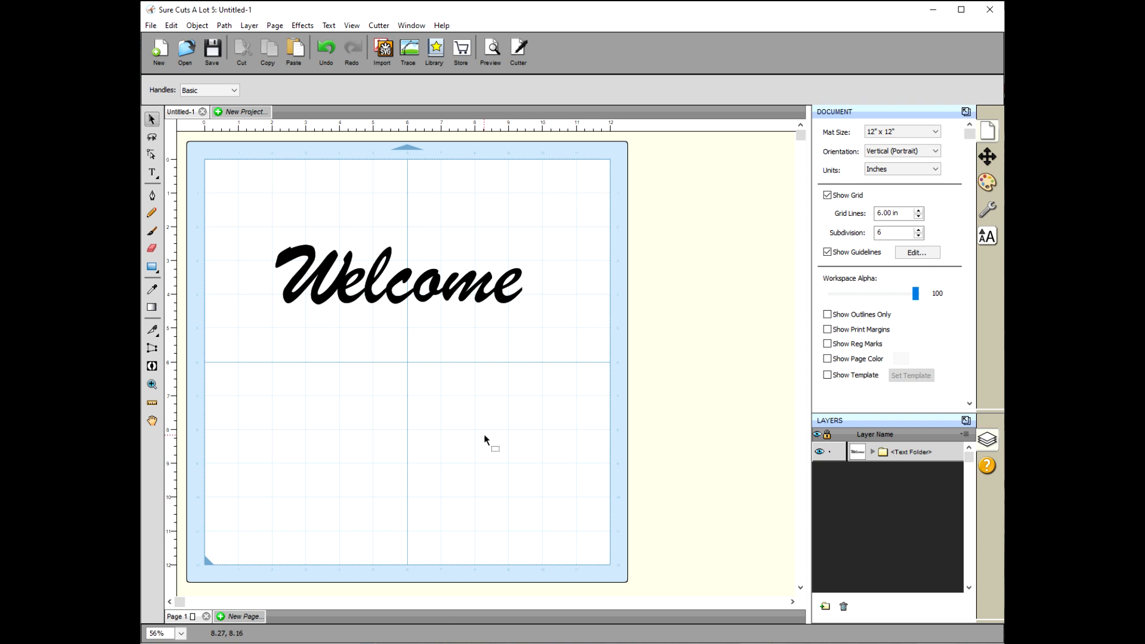